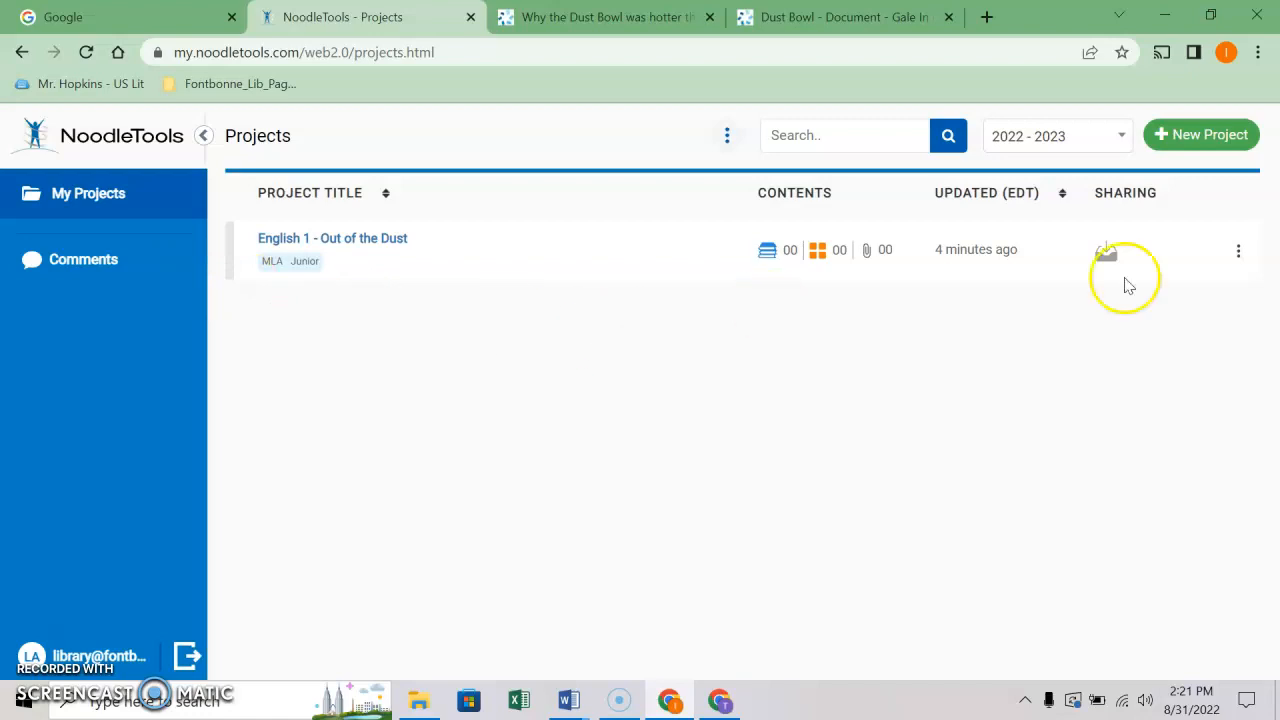
Switch to the teacher account's window and expand the Summer Reading -Per1 inbox to view its shared project
{"action": "left_click", "coordinate": [719, 700]}
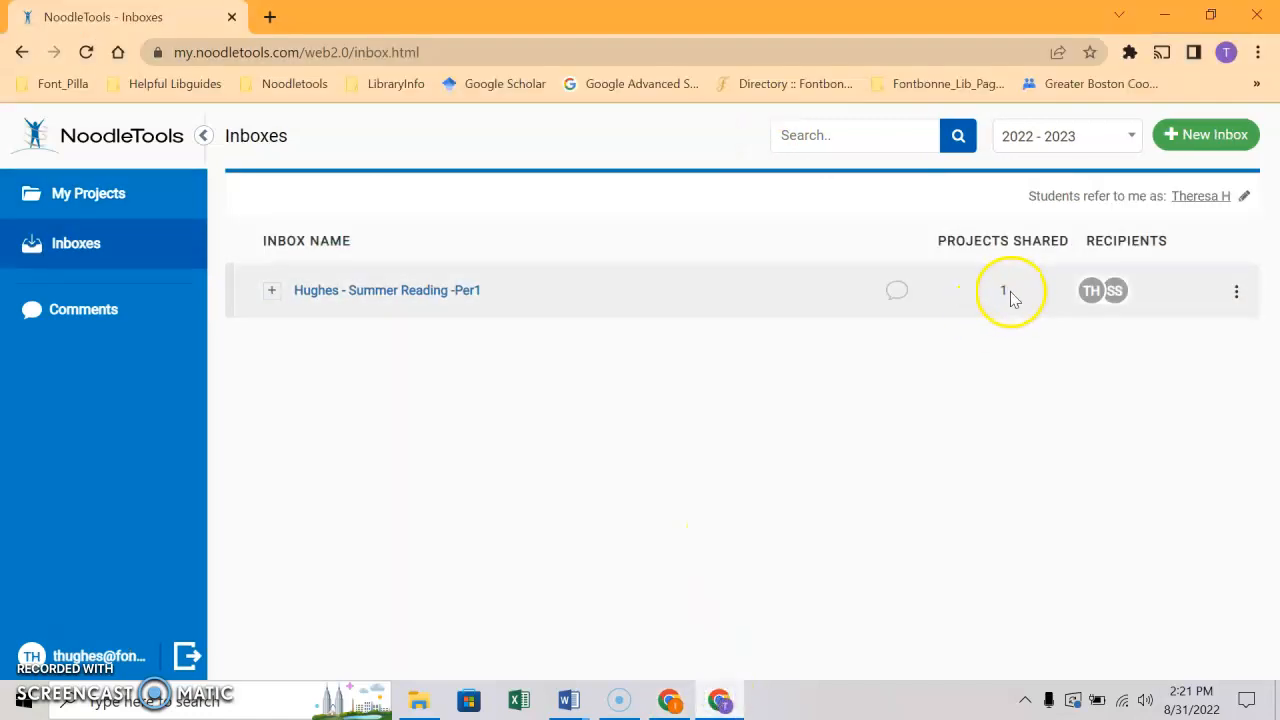
{"action": "left_click", "coordinate": [362, 290]}
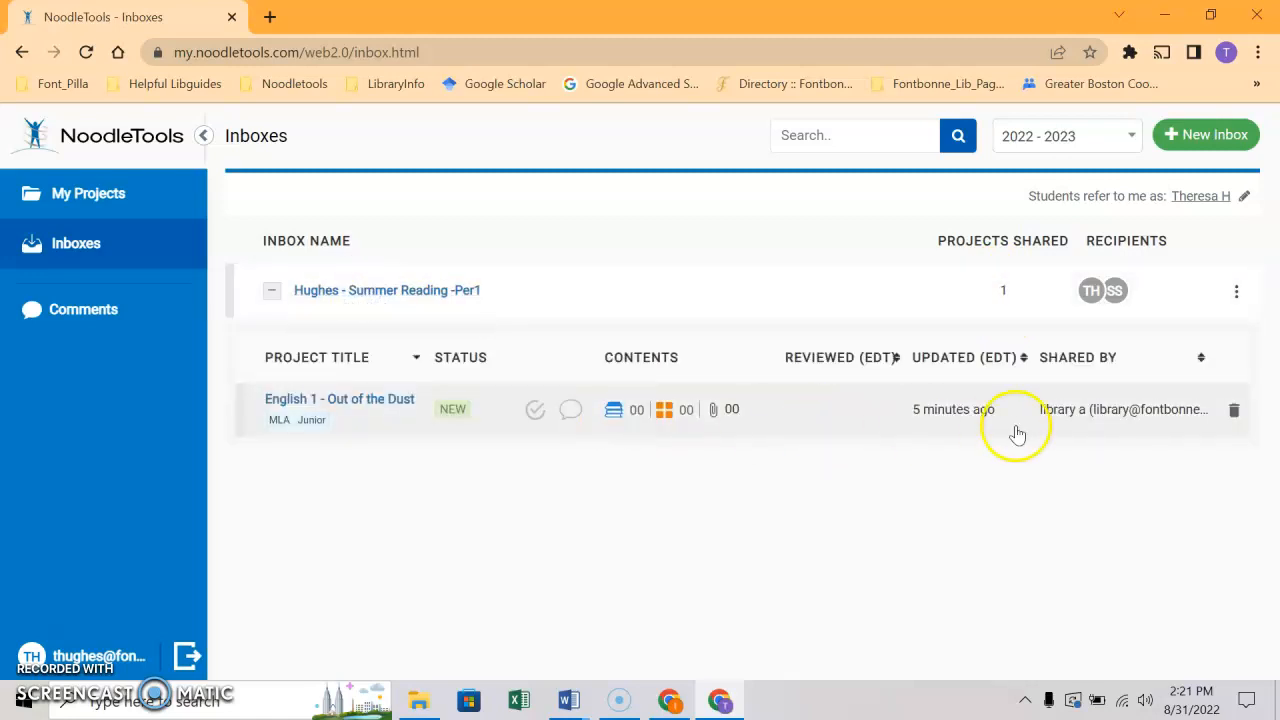
{"action": "mouse_move", "coordinate": [1065, 422]}
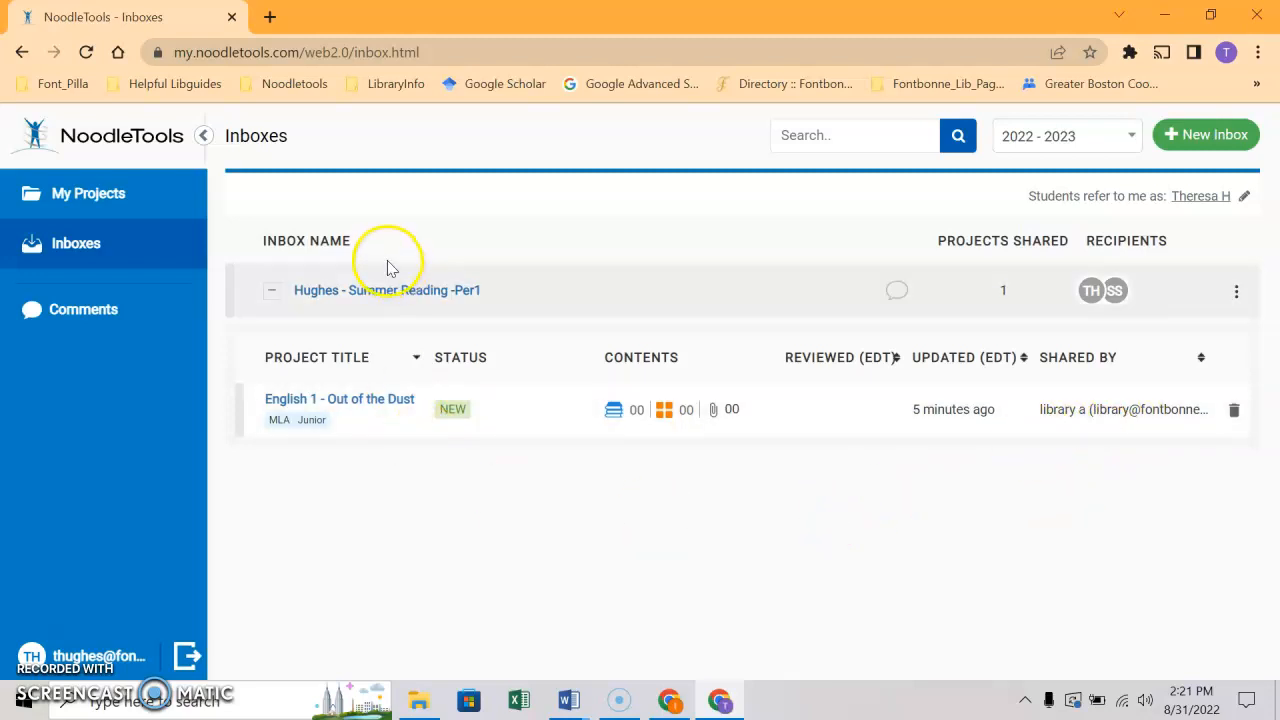
From the student account, export the Gale citation for "Why the Dust Bowl was hotter than this heat wave" to NoodleTools, importing it into English 1 - Out of the Dust
{"action": "left_click", "coordinate": [670, 702]}
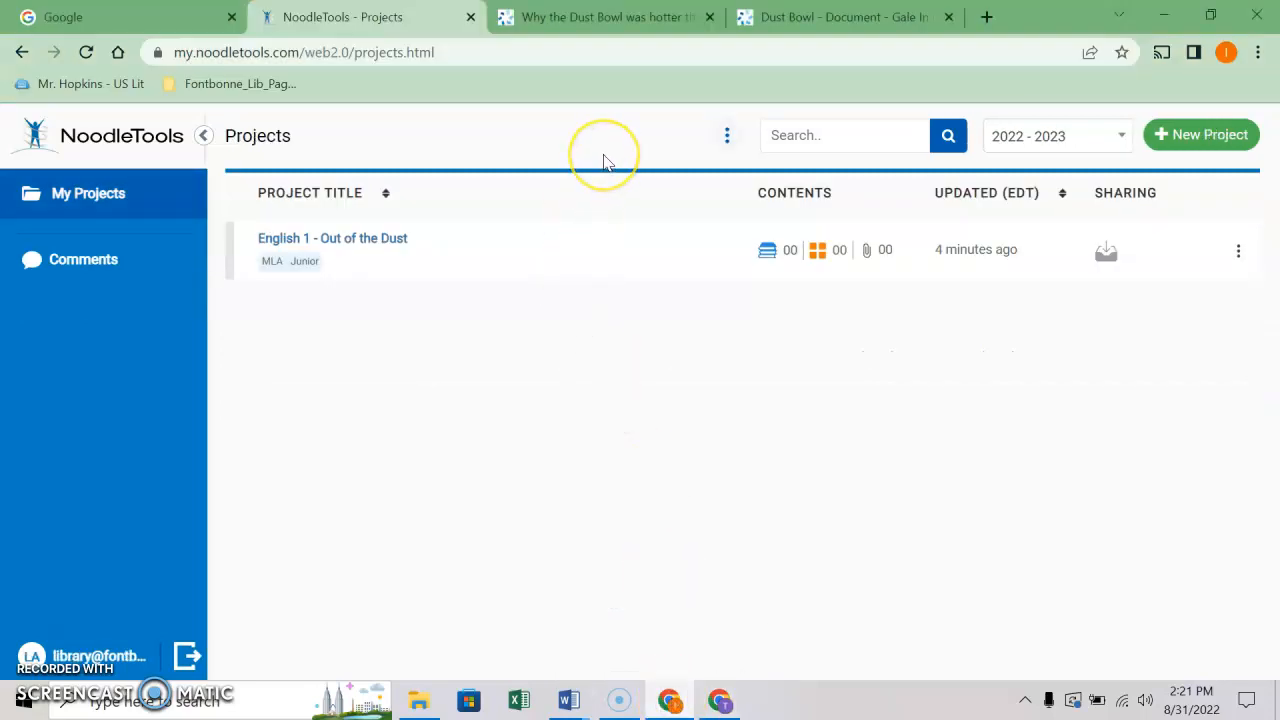
{"action": "left_click", "coordinate": [590, 20]}
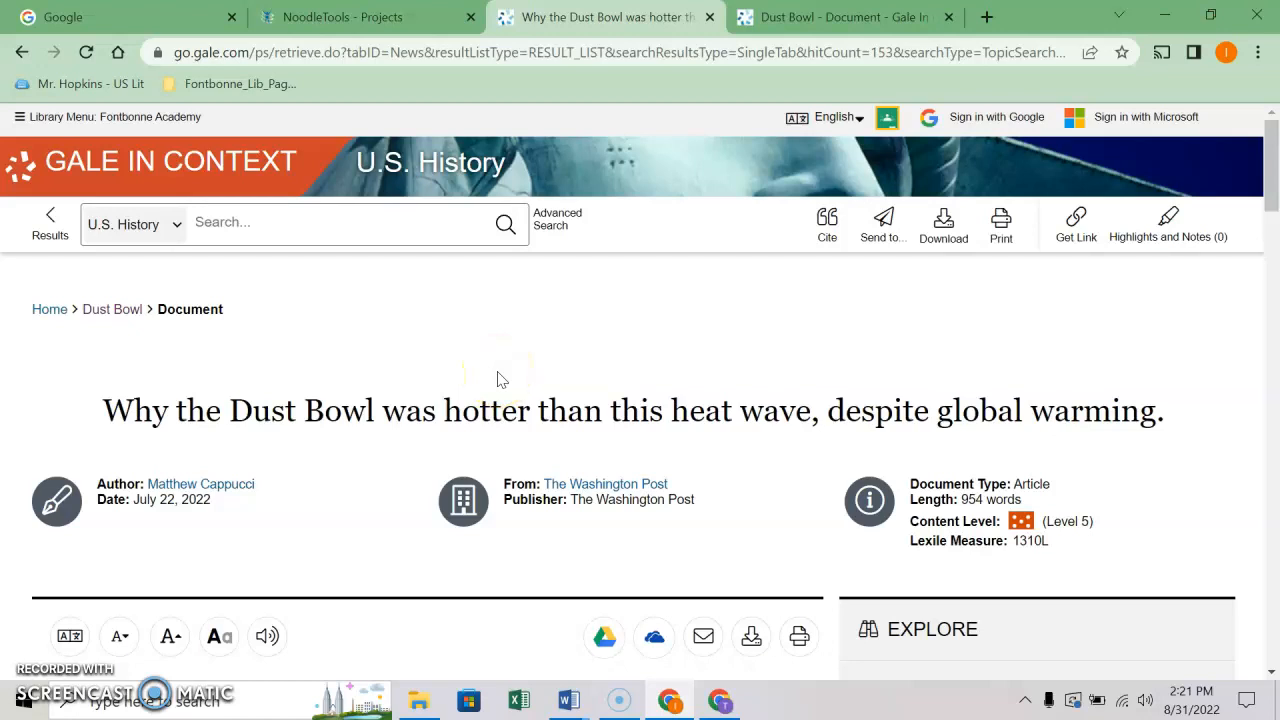
{"action": "scroll", "coordinate": [531, 376], "scroll_direction": "down", "scroll_amount": 3}
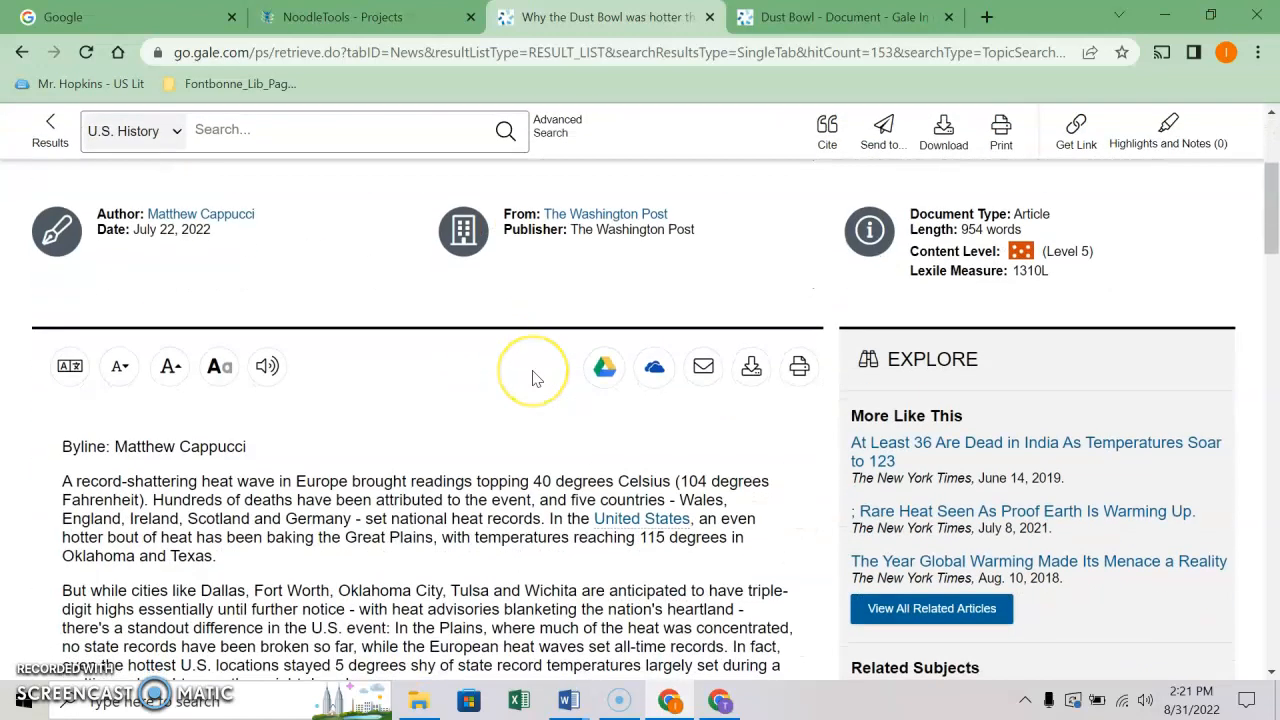
{"action": "scroll", "coordinate": [533, 377], "scroll_direction": "up", "scroll_amount": 3}
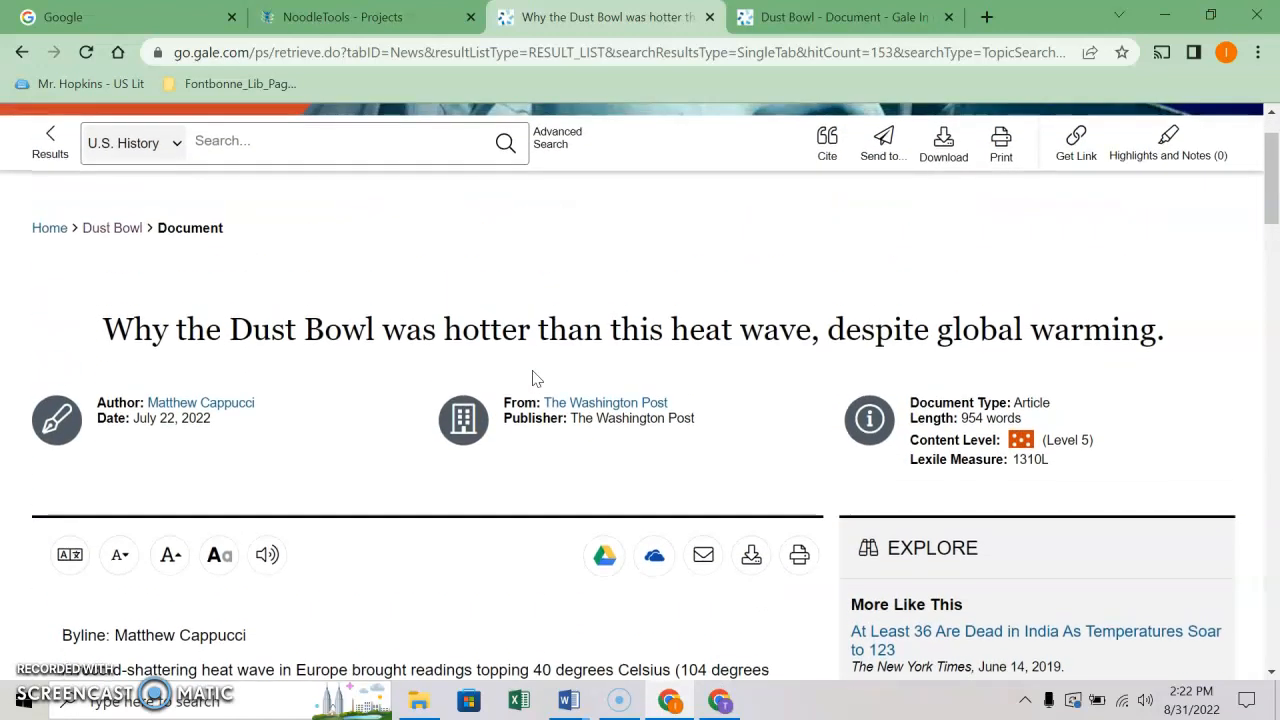
{"action": "scroll", "coordinate": [533, 377], "scroll_direction": "up", "scroll_amount": 1}
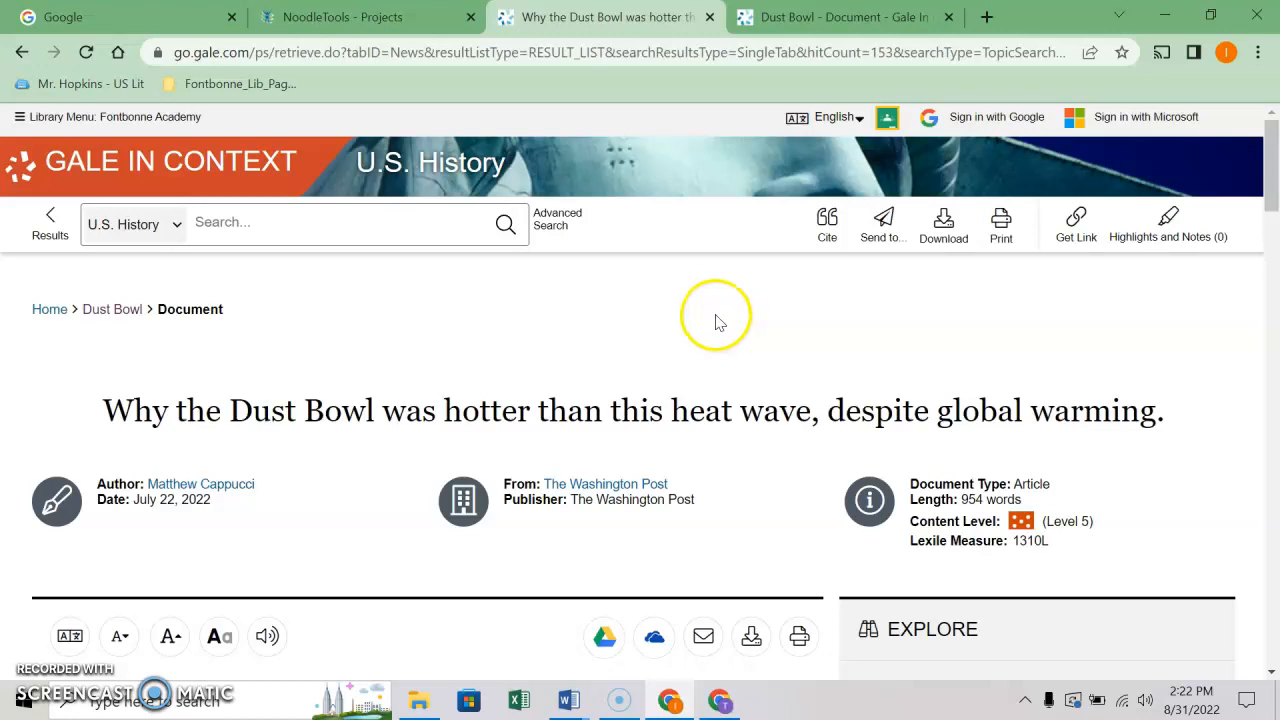
{"action": "left_click", "coordinate": [830, 219]}
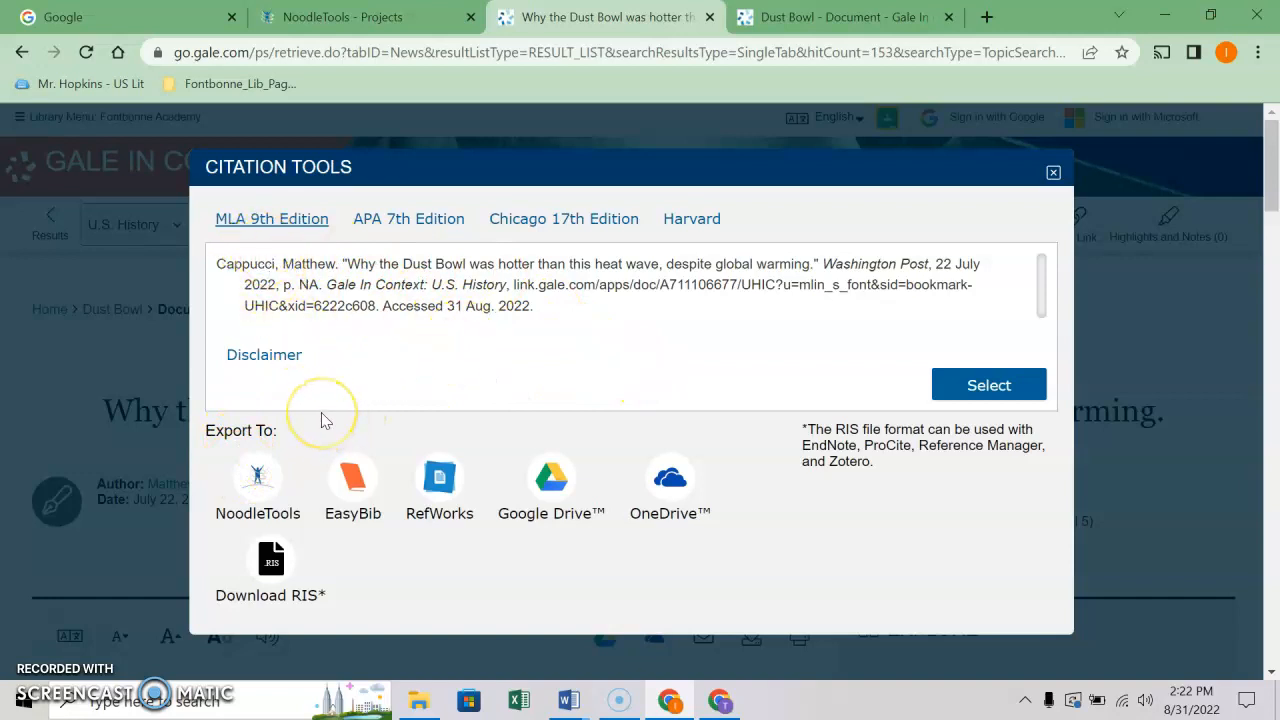
{"action": "left_click", "coordinate": [258, 475]}
{"action": "left_click", "coordinate": [256, 479]}
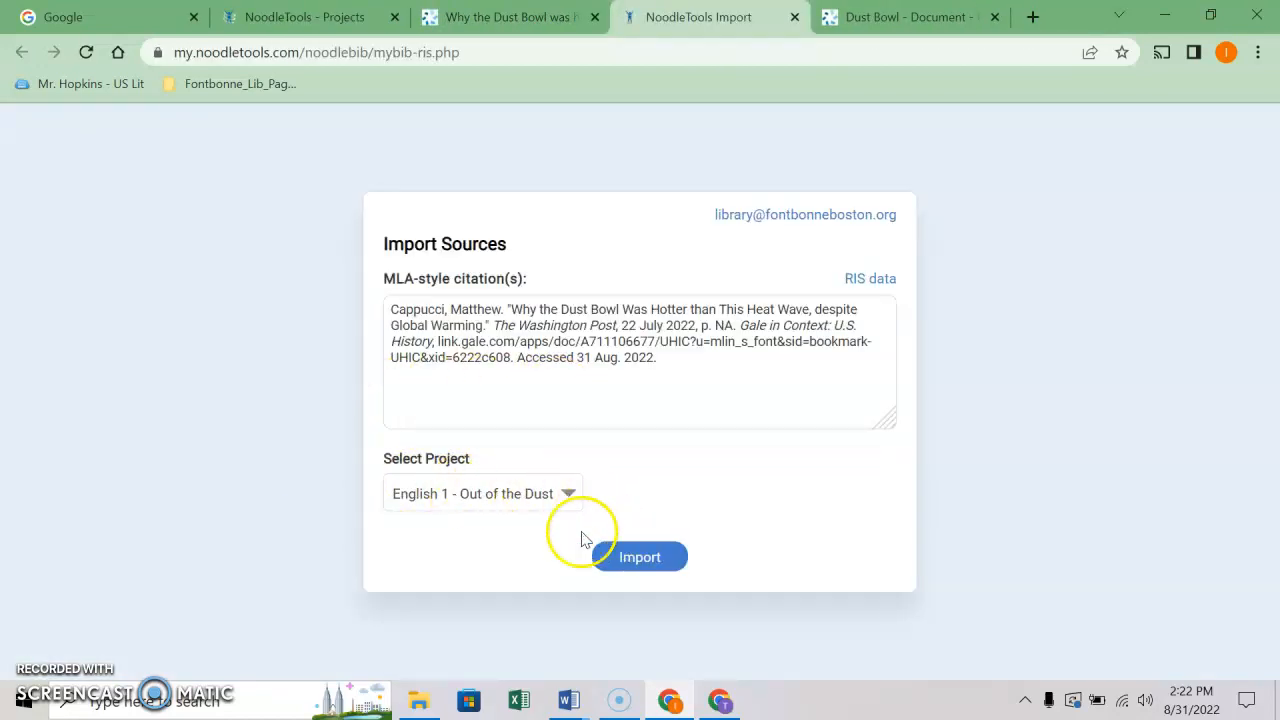
{"action": "left_click", "coordinate": [628, 556]}
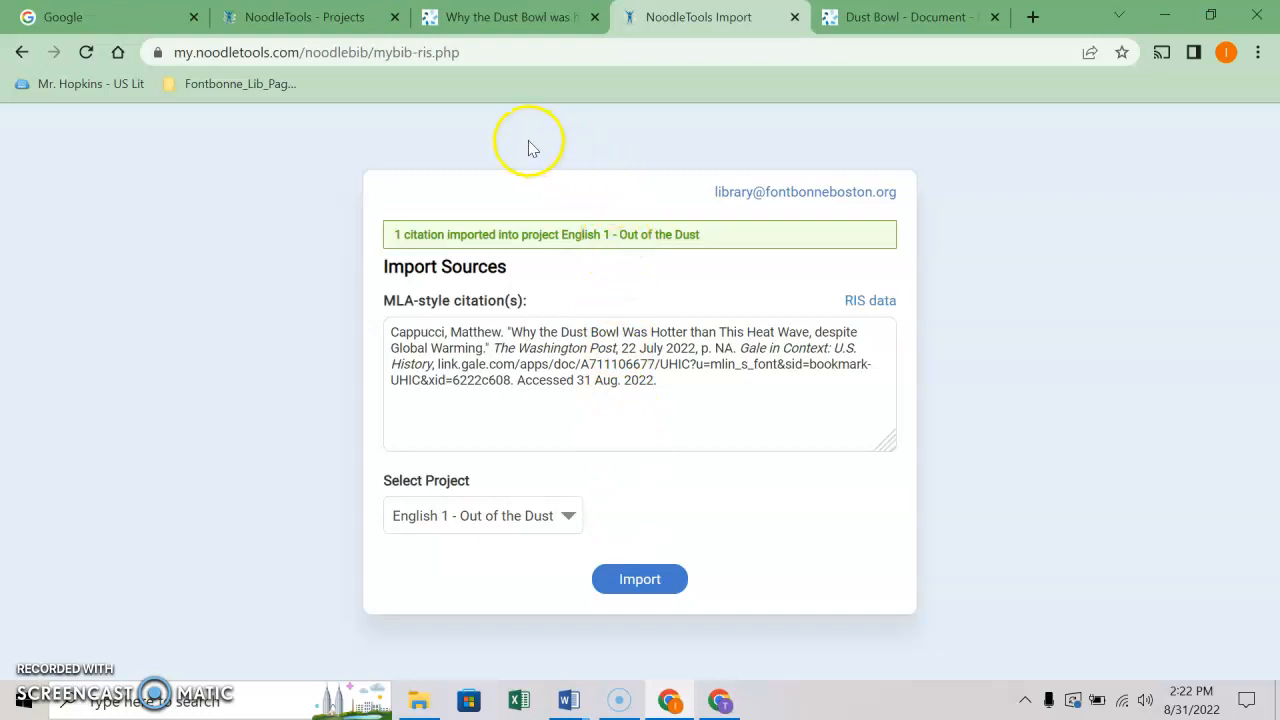
Open the English 1 - Out of the Dust project in the student account and check its source list
{"action": "left_click", "coordinate": [277, 24]}
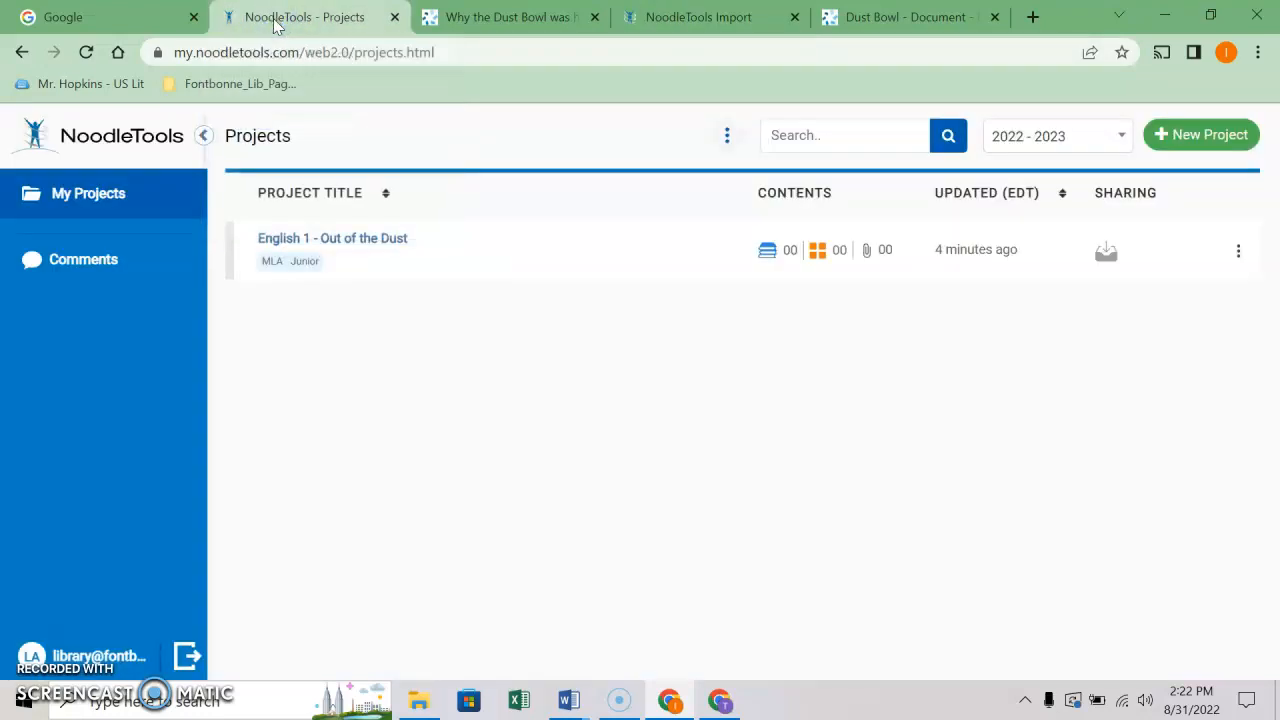
{"action": "left_click", "coordinate": [302, 242]}
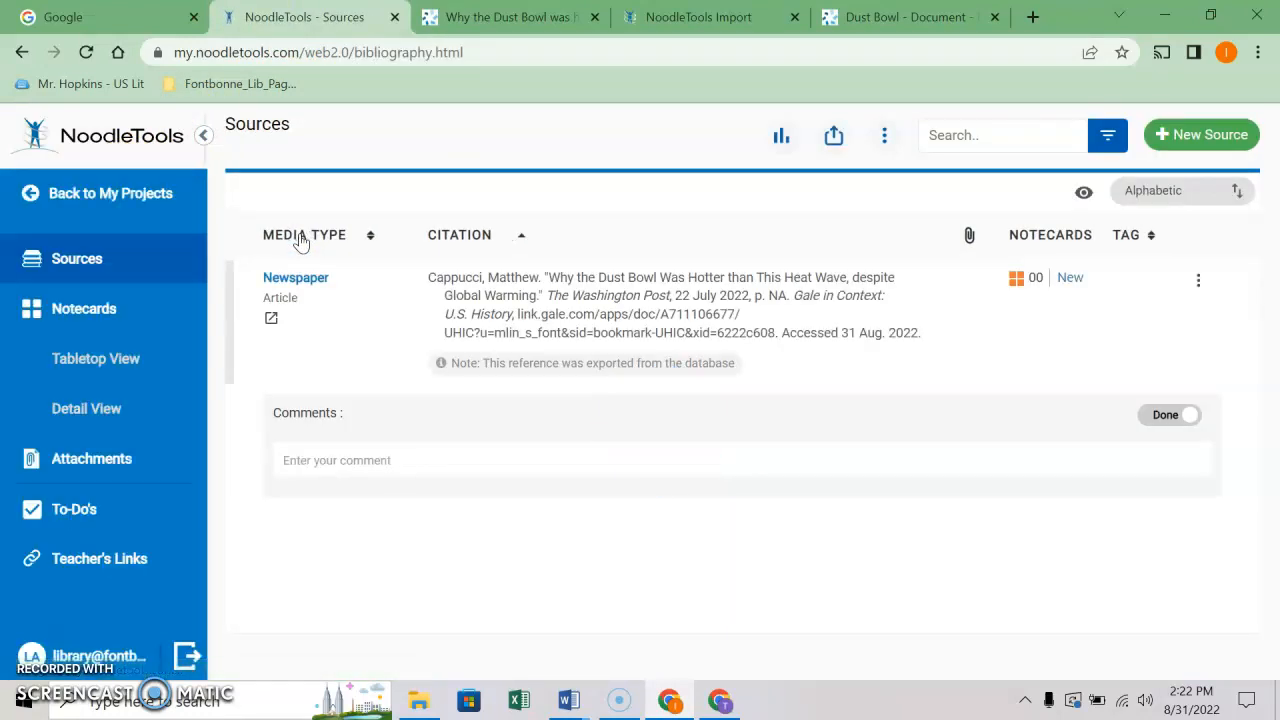
{"action": "left_click", "coordinate": [364, 333]}
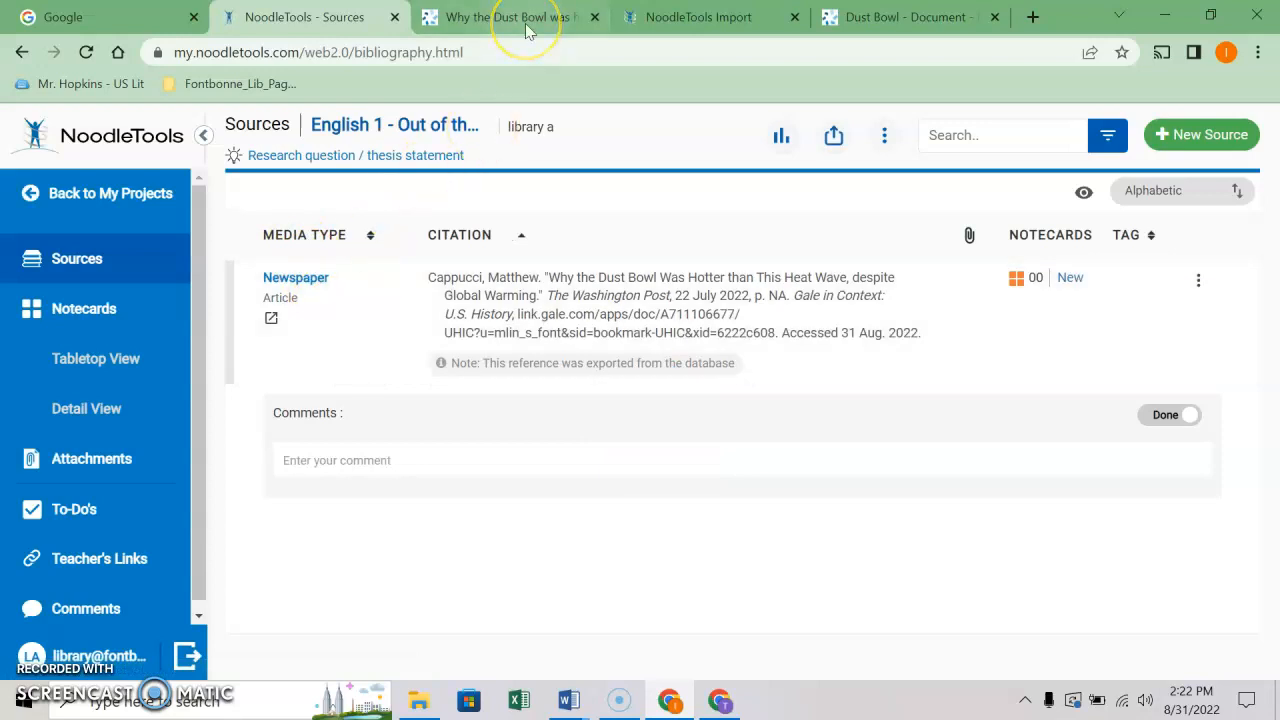
Export the citation of Gale's "Dust Bowl" overview article to NoodleTools and import it into the English 1 - Out of the Dust project
{"action": "left_click", "coordinate": [884, 18]}
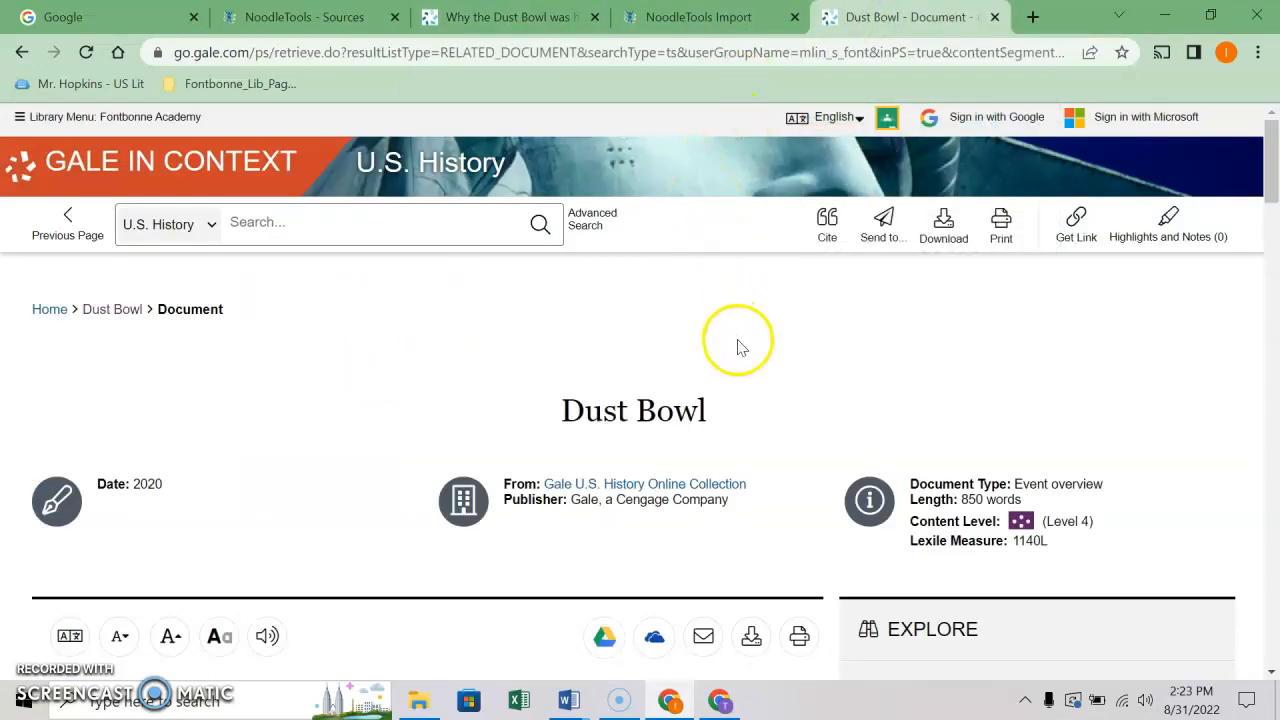
{"action": "scroll", "coordinate": [736, 349], "scroll_direction": "down", "scroll_amount": 2}
{"action": "scroll", "coordinate": [736, 349], "scroll_direction": "down", "scroll_amount": 3}
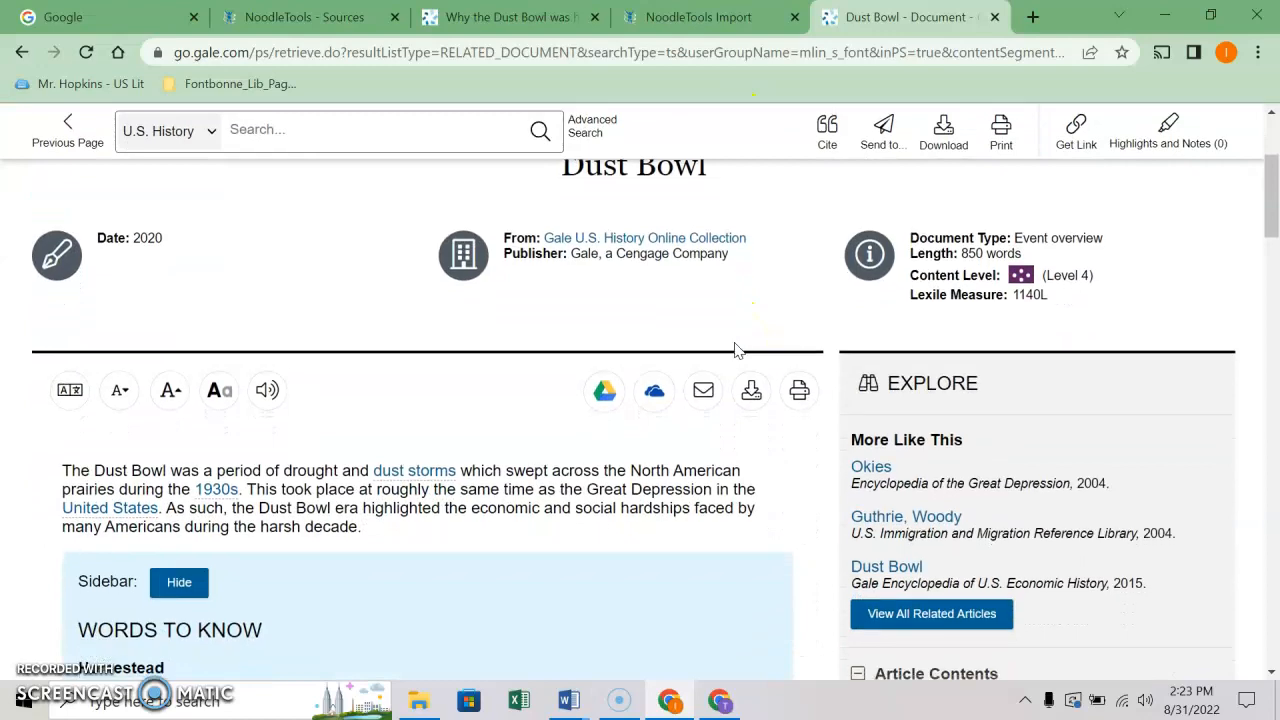
{"action": "scroll", "coordinate": [736, 349], "scroll_direction": "down", "scroll_amount": 4}
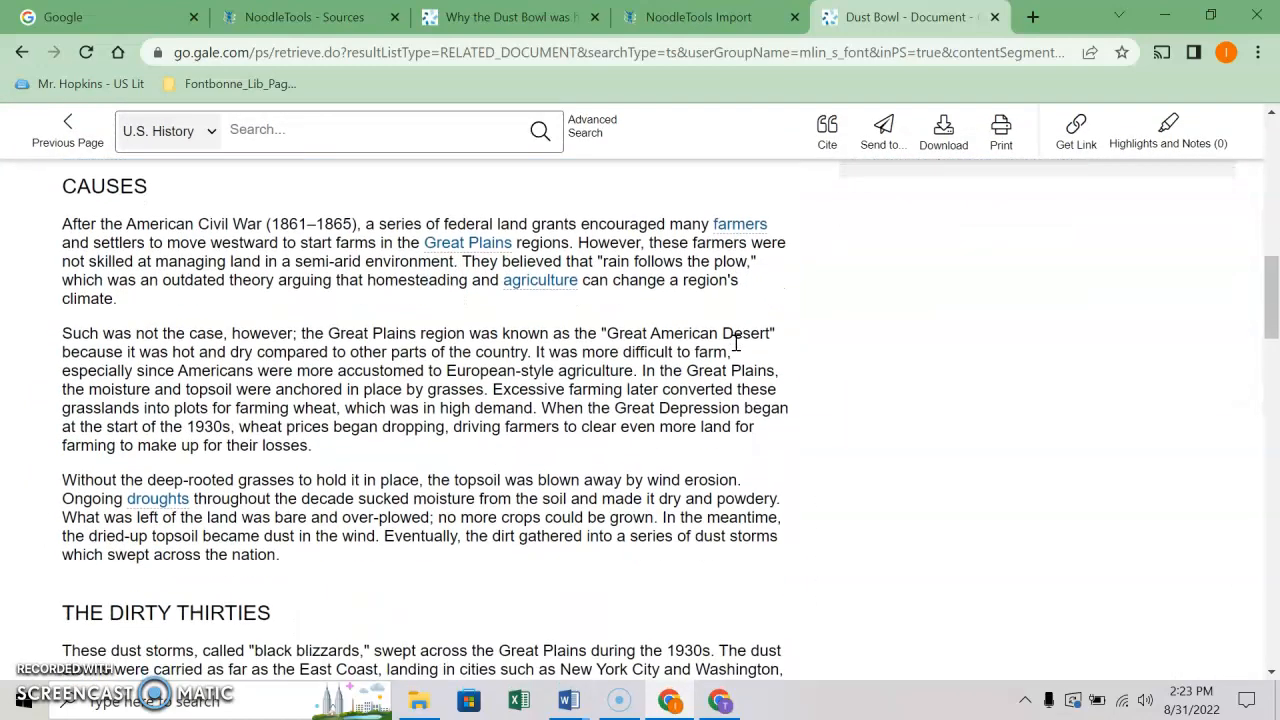
{"action": "scroll", "coordinate": [736, 343], "scroll_direction": "up", "scroll_amount": 10}
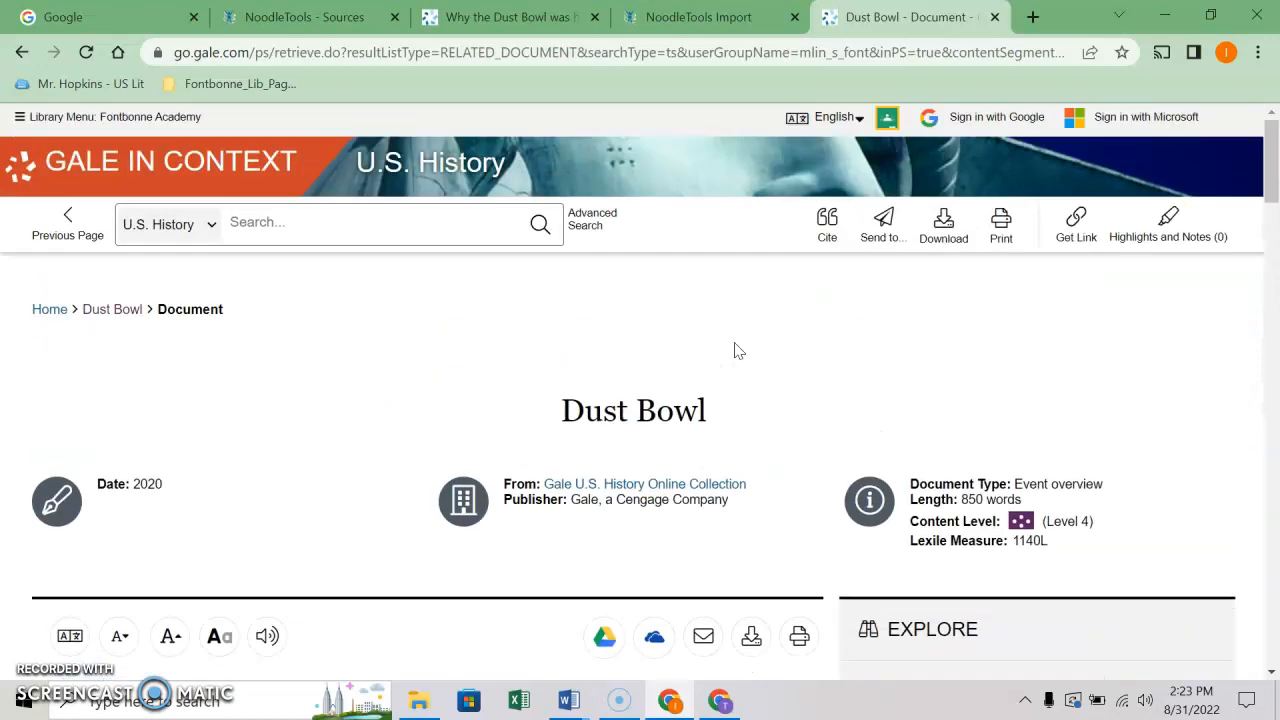
{"action": "left_click", "coordinate": [827, 221]}
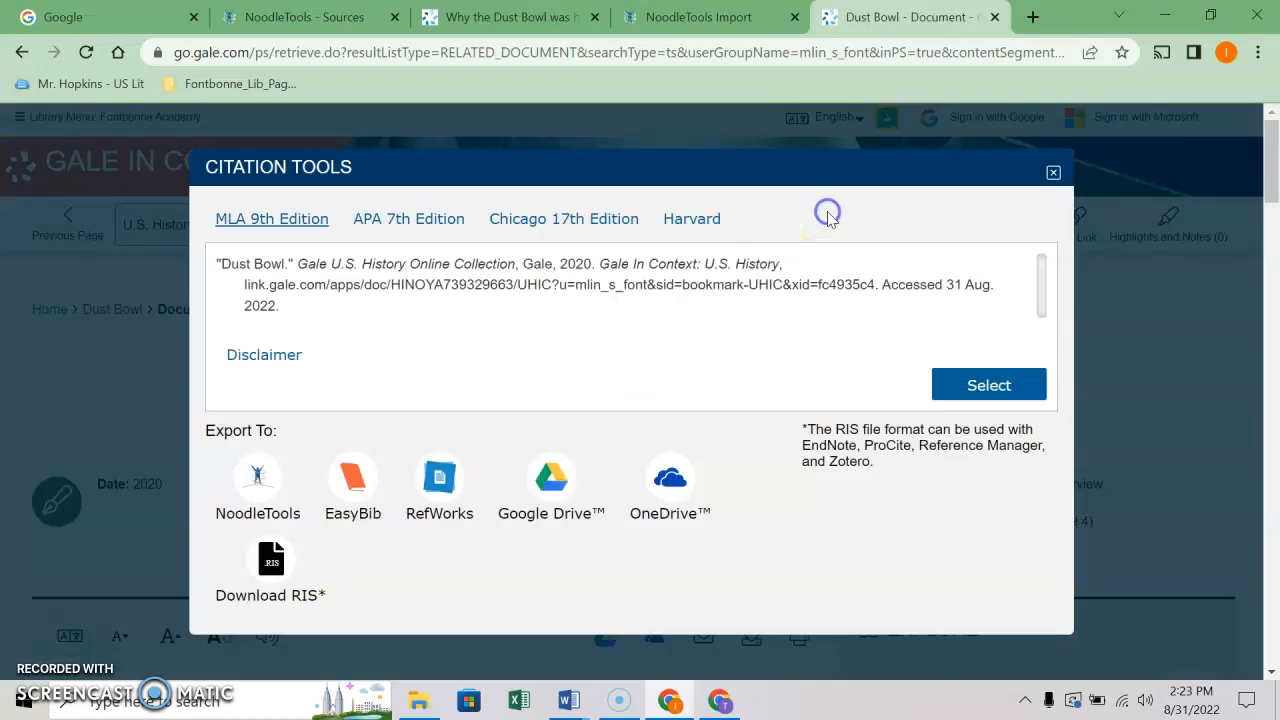
{"action": "left_click", "coordinate": [255, 478]}
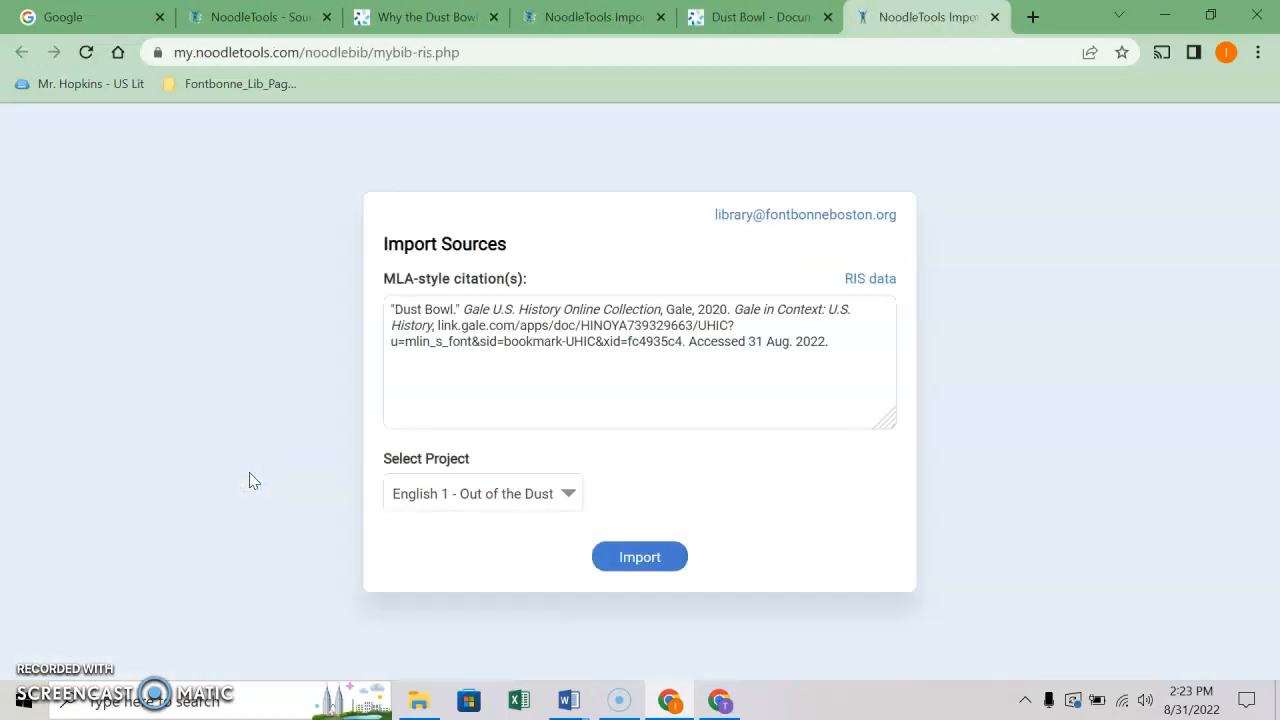
{"action": "left_click", "coordinate": [648, 557]}
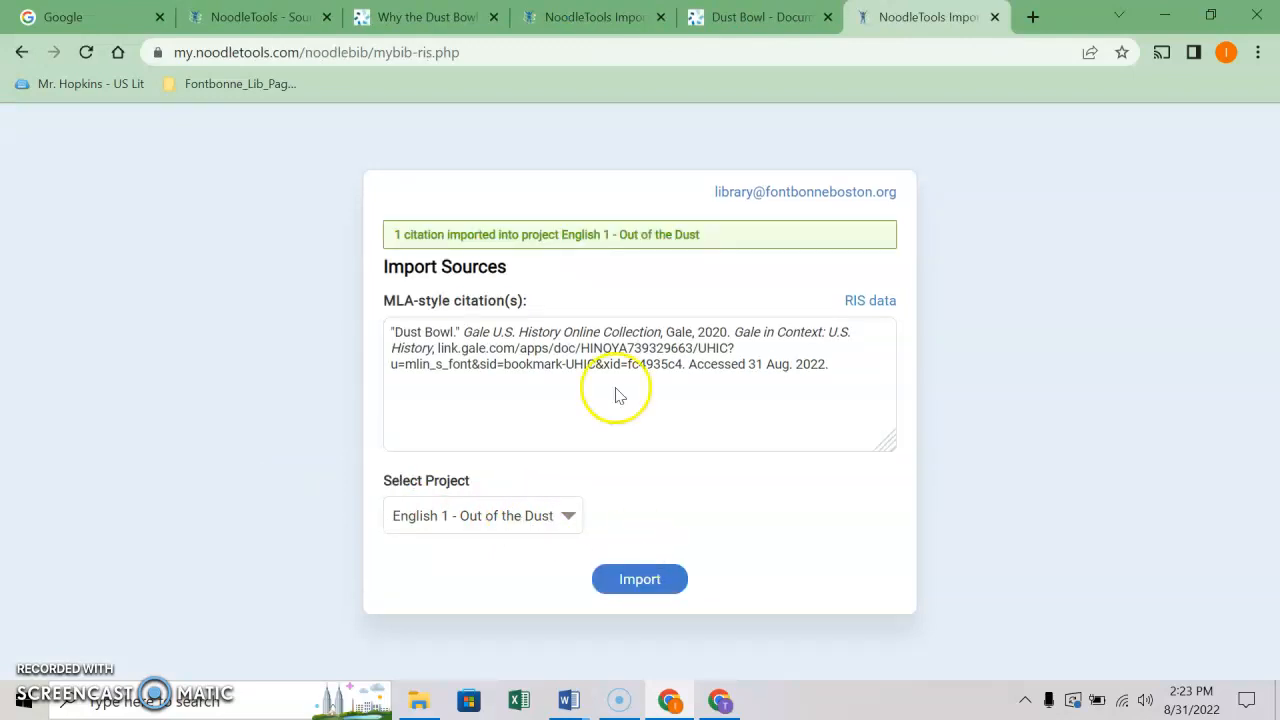
Return to the student project's source list, refresh it and review the imported citations
{"action": "left_click", "coordinate": [268, 18]}
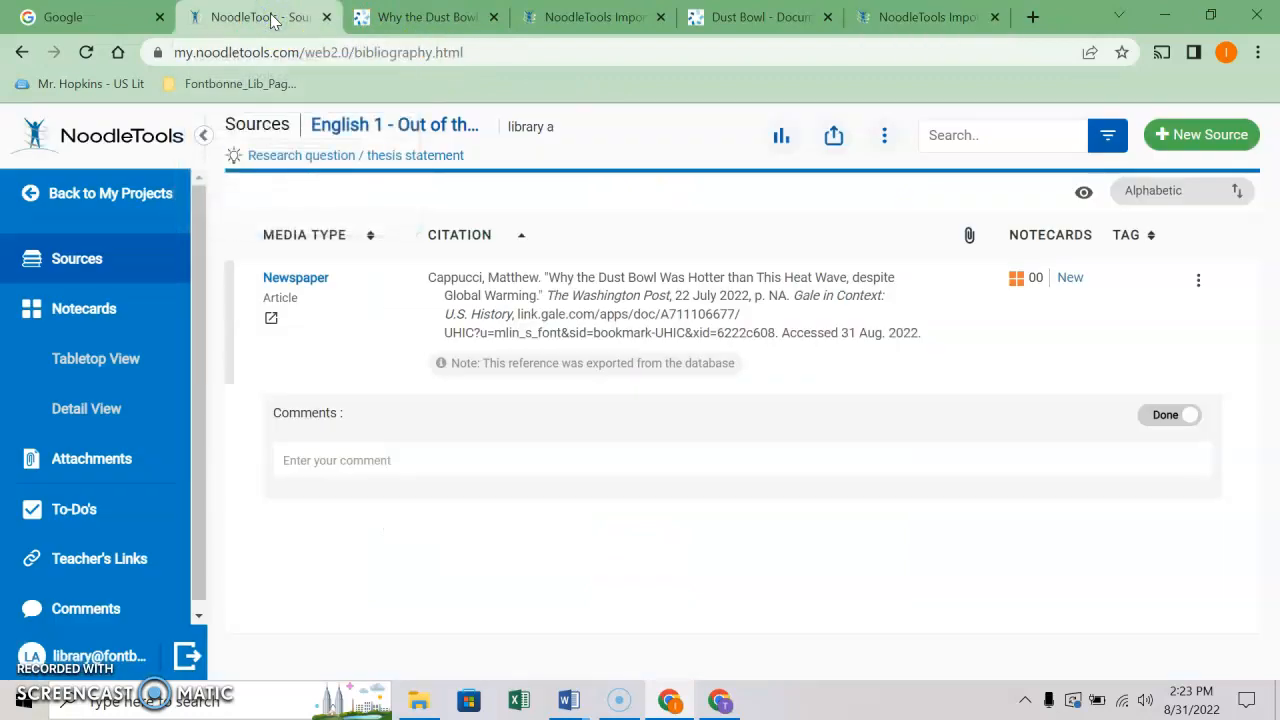
{"action": "left_click", "coordinate": [85, 53]}
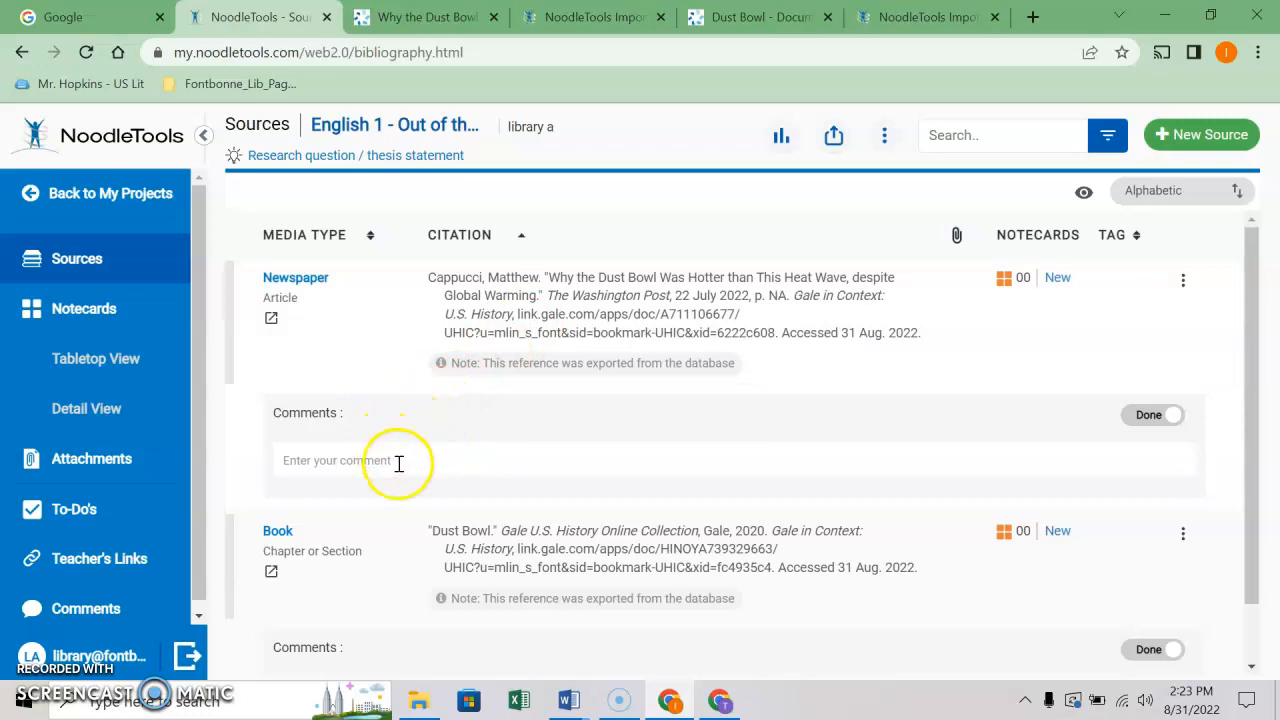
{"action": "scroll", "coordinate": [551, 456], "scroll_direction": "down", "scroll_amount": 2}
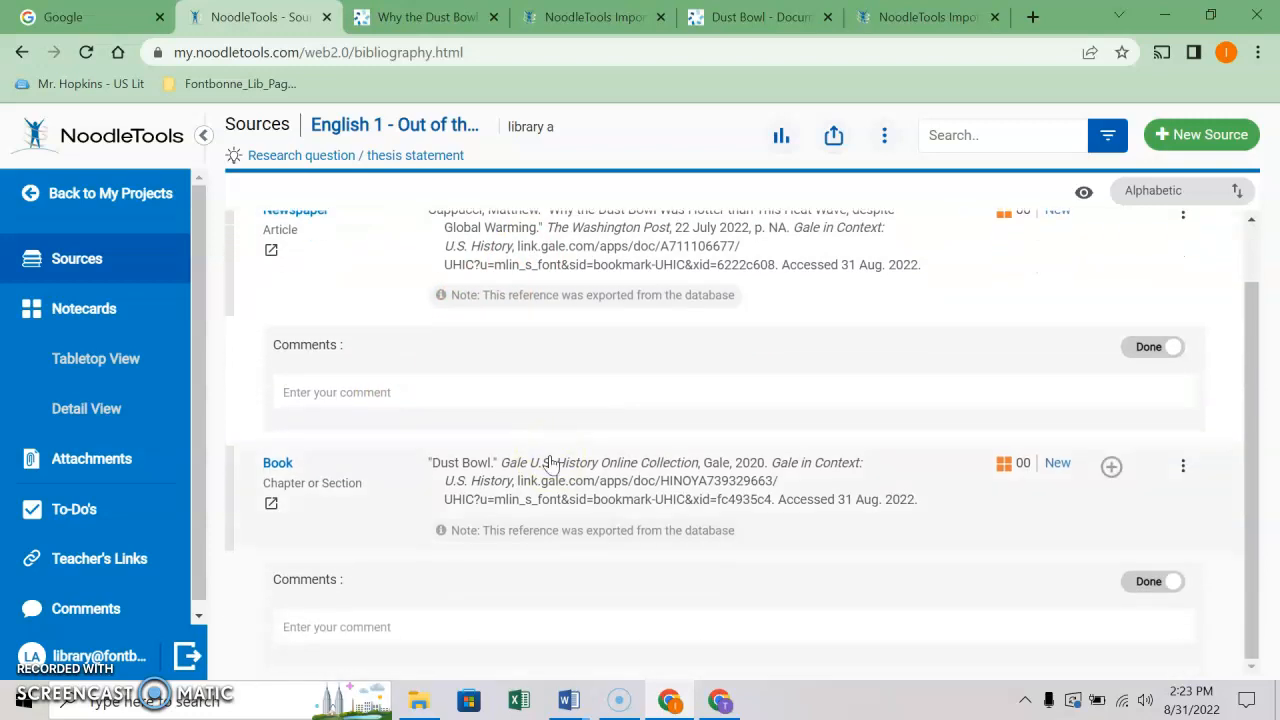
{"action": "scroll", "coordinate": [551, 463], "scroll_direction": "up", "scroll_amount": 2}
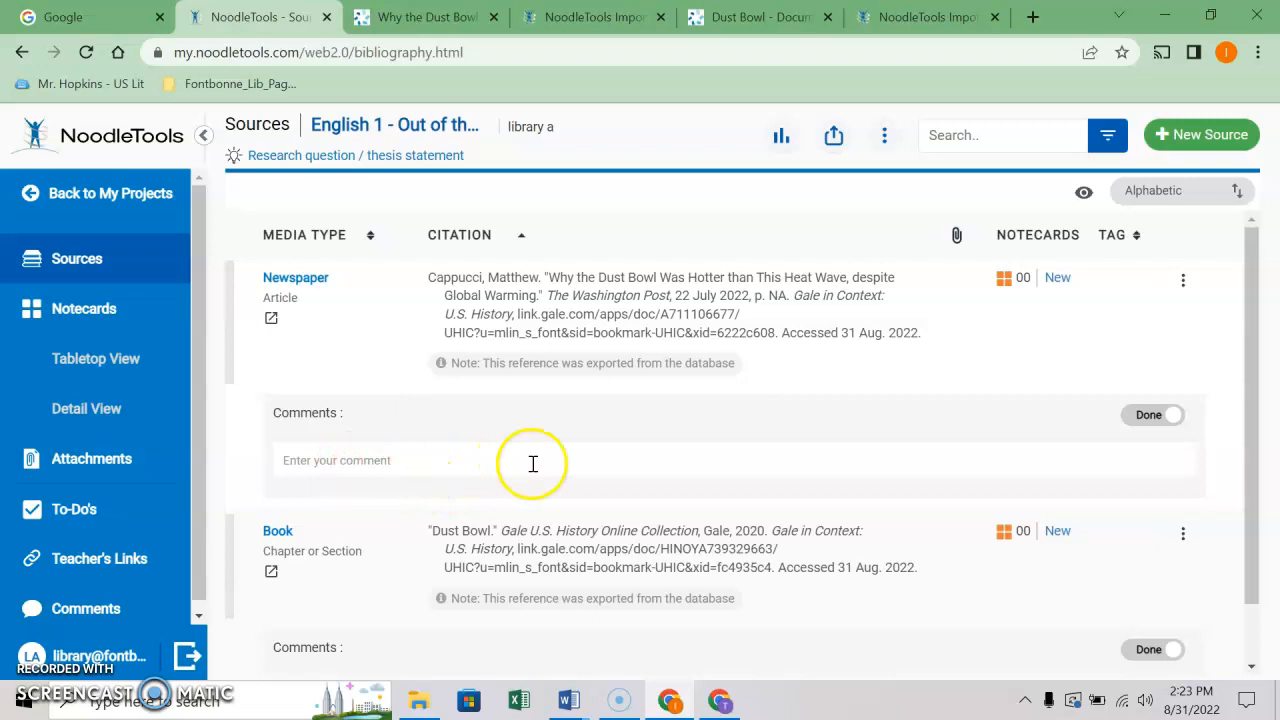
In the teacher account, refresh the inbox, then view the shared project's sources and the newspaper citation's details
{"action": "left_click", "coordinate": [720, 703]}
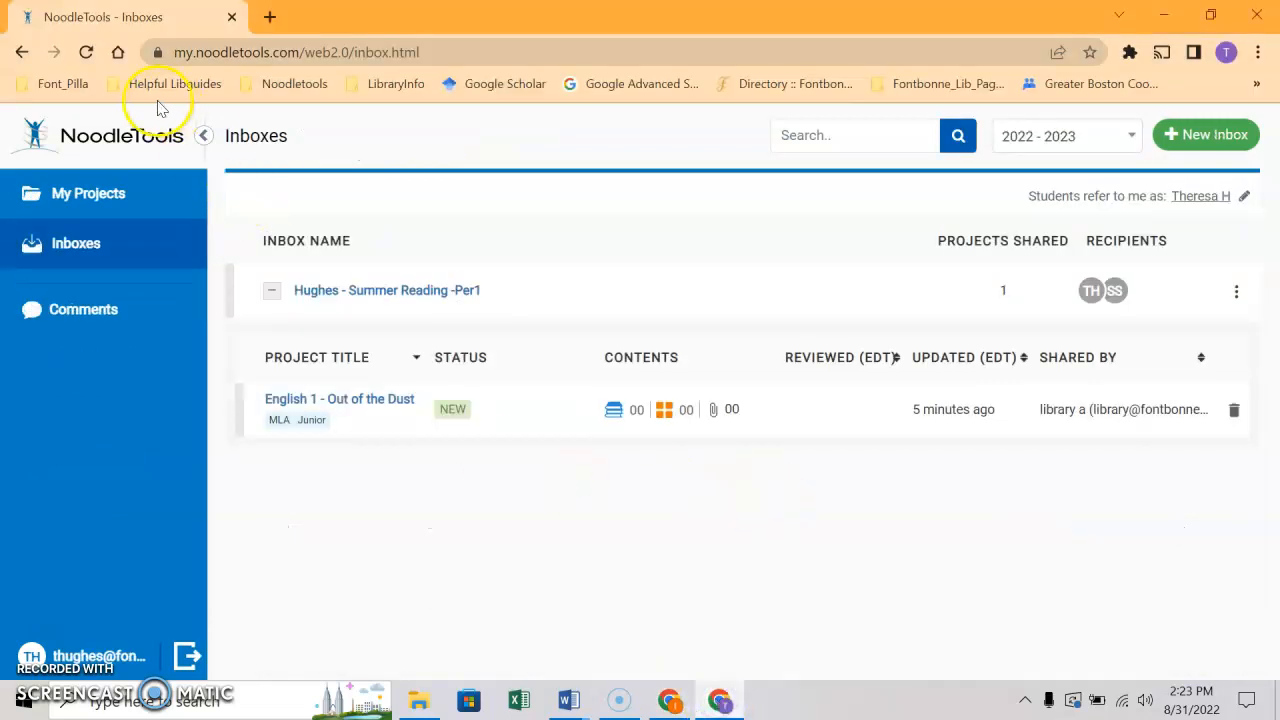
{"action": "left_click", "coordinate": [84, 53]}
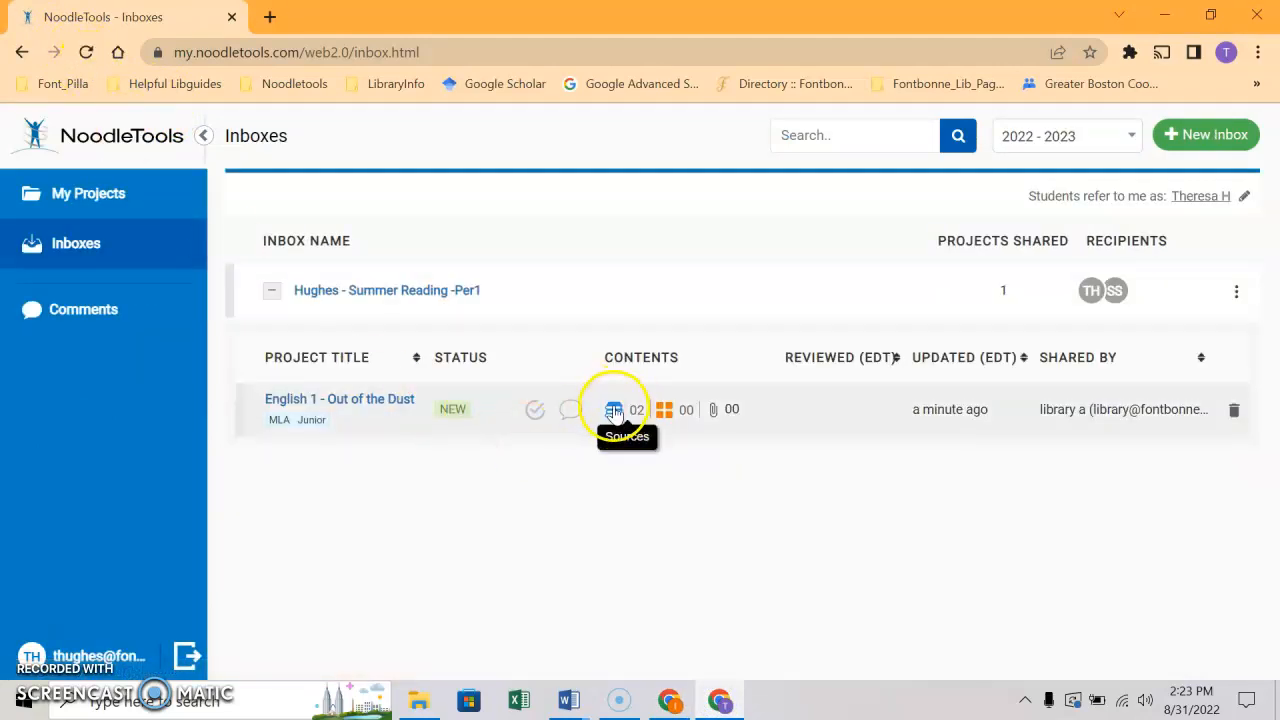
{"action": "left_click", "coordinate": [614, 411]}
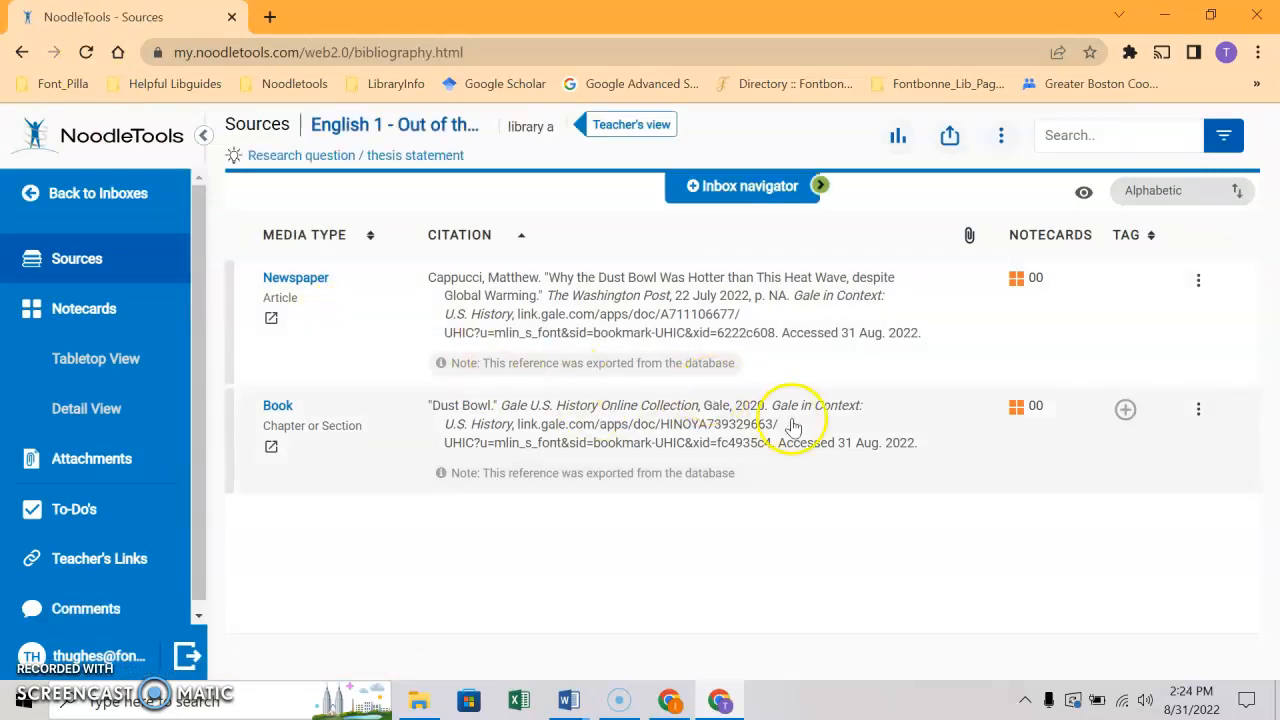
{"action": "left_click", "coordinate": [592, 325]}
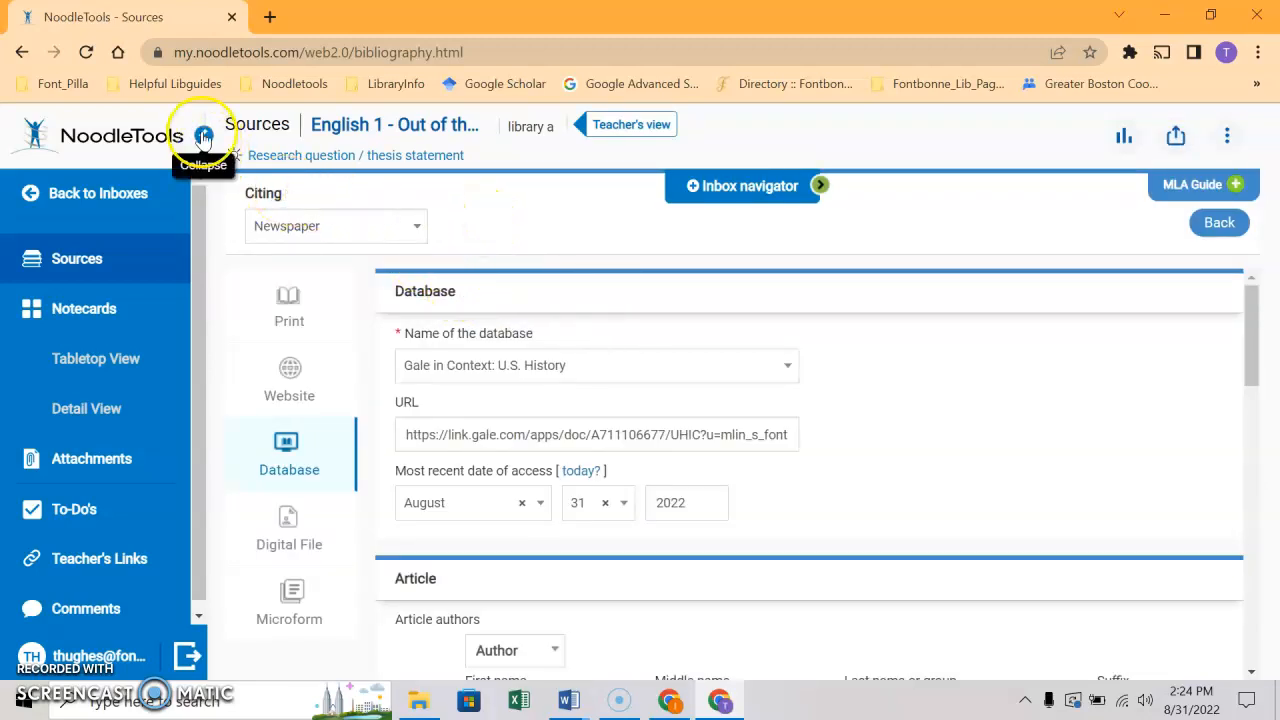
Back in the teacher's view of the source list, send the comment "Great article! Nice job" on the newspaper source
{"action": "left_click", "coordinate": [114, 256]}
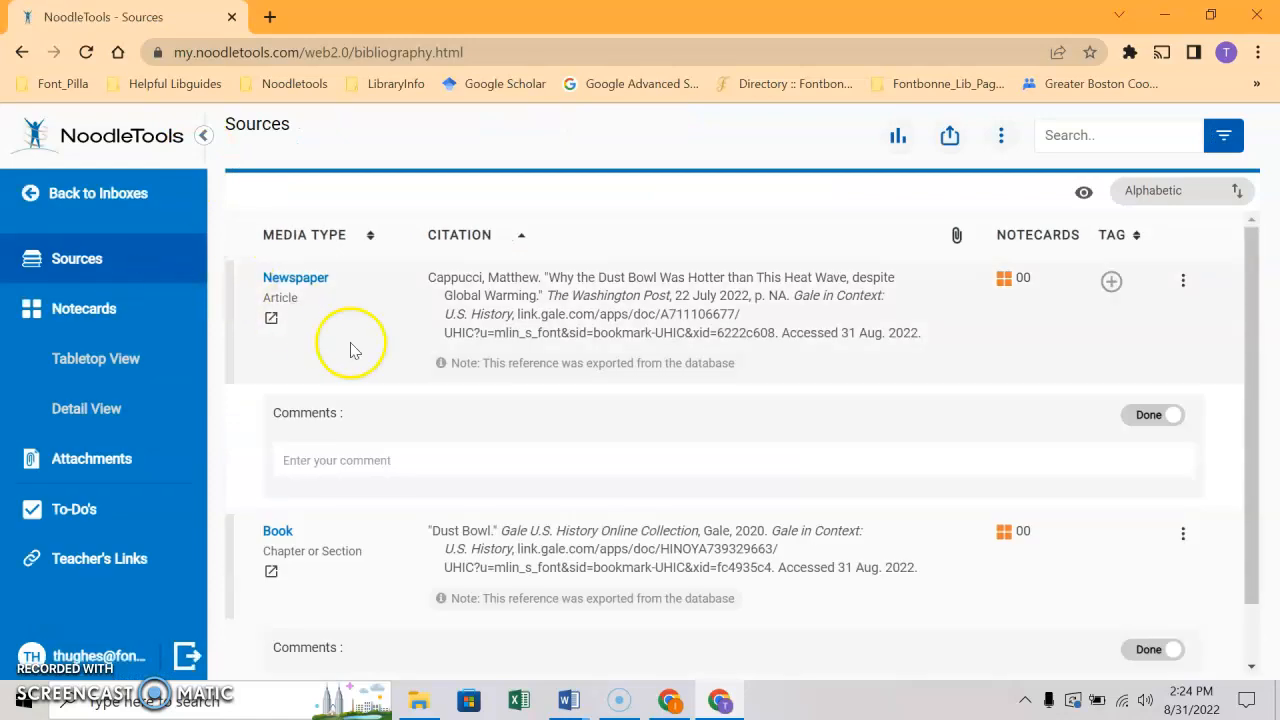
{"action": "left_click", "coordinate": [349, 463]}
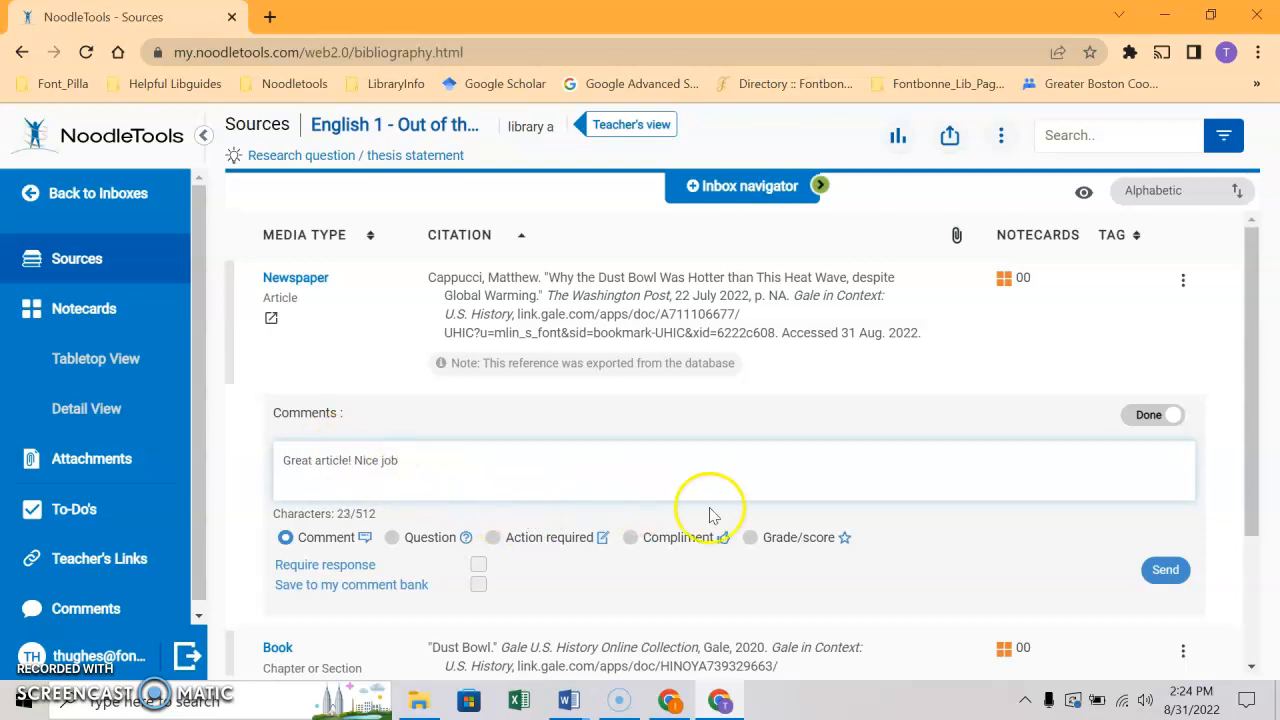
{"action": "left_click", "coordinate": [1164, 571]}
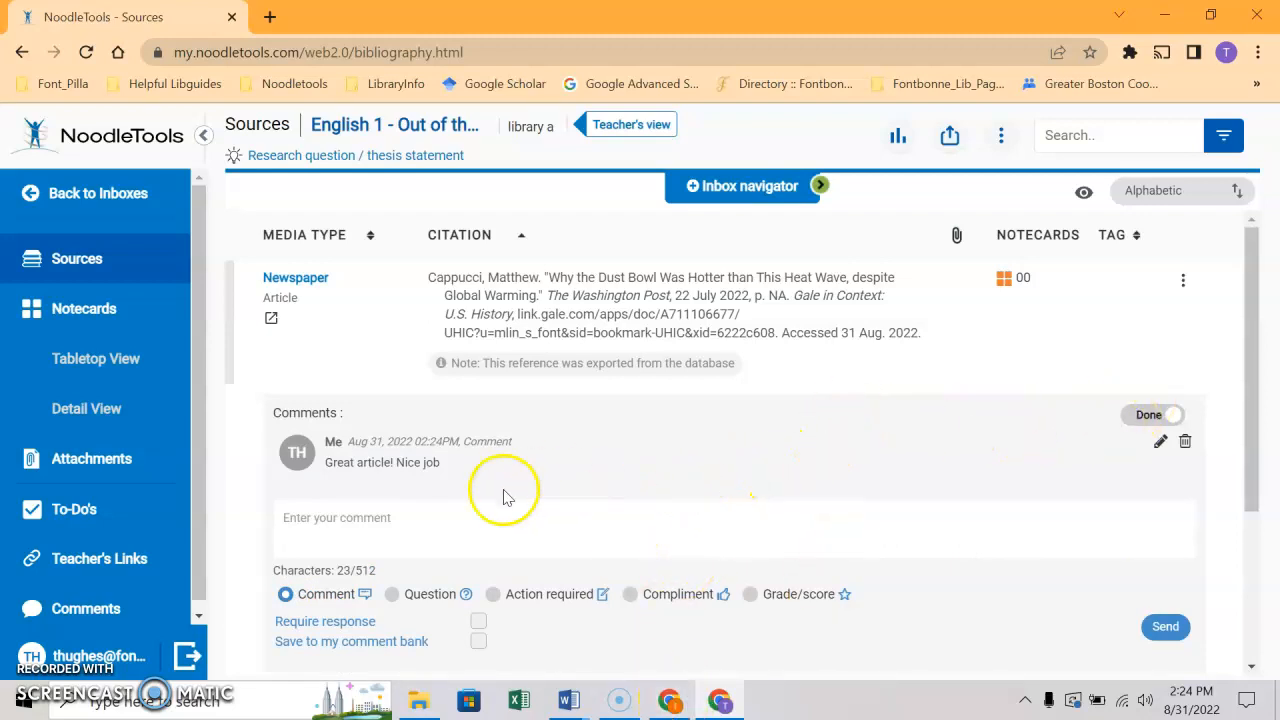
Switch to the student account and check the teacher's comment under the newspaper source
{"action": "left_click", "coordinate": [668, 700]}
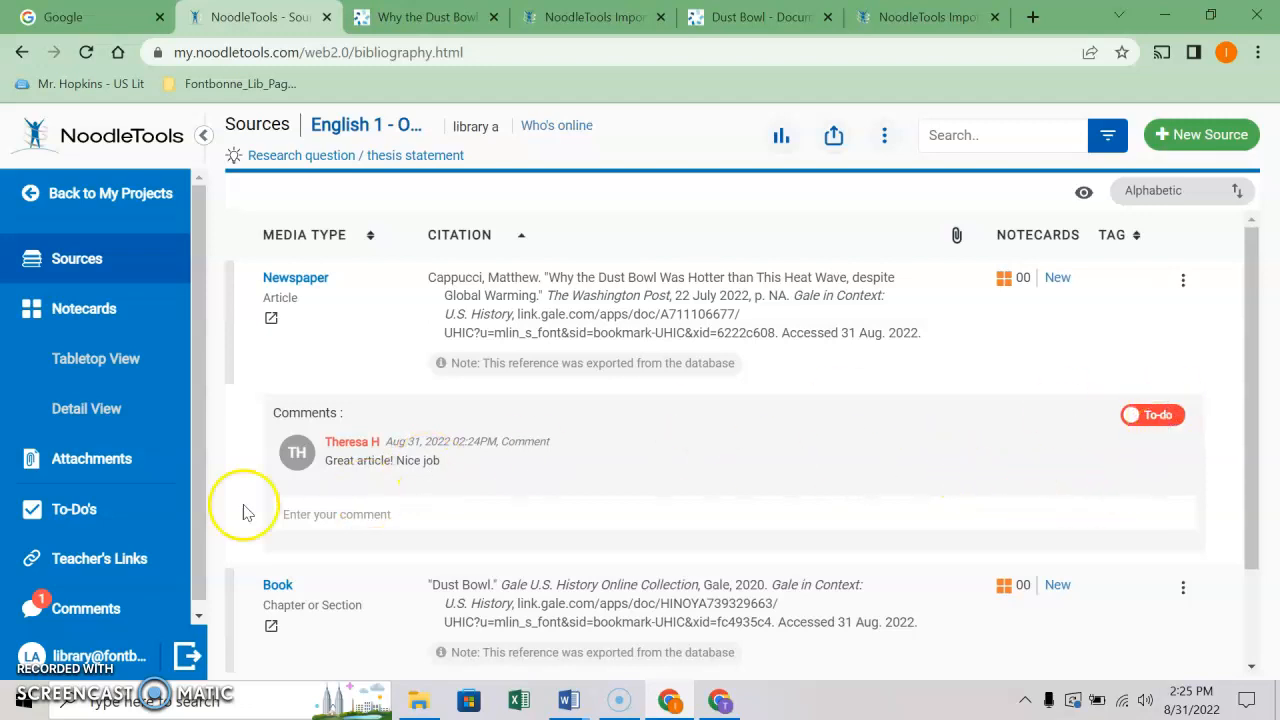
{"action": "scroll", "coordinate": [102, 559], "scroll_direction": "down", "scroll_amount": 1}
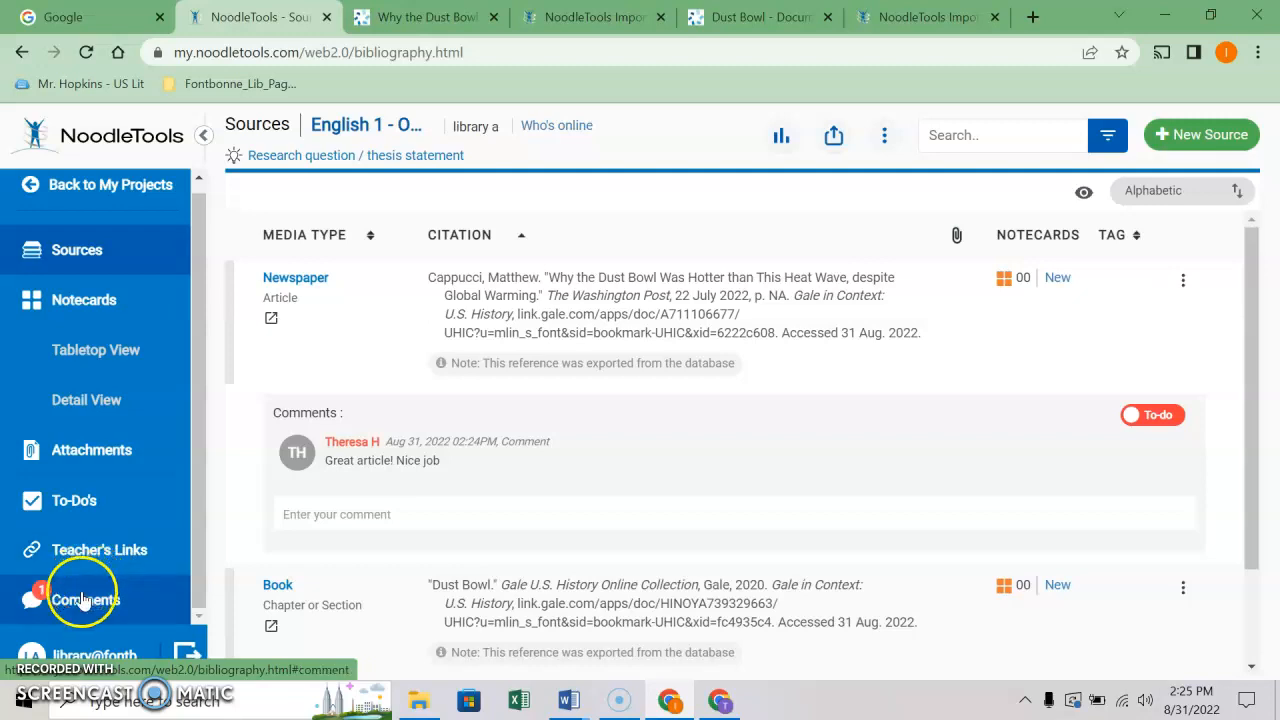